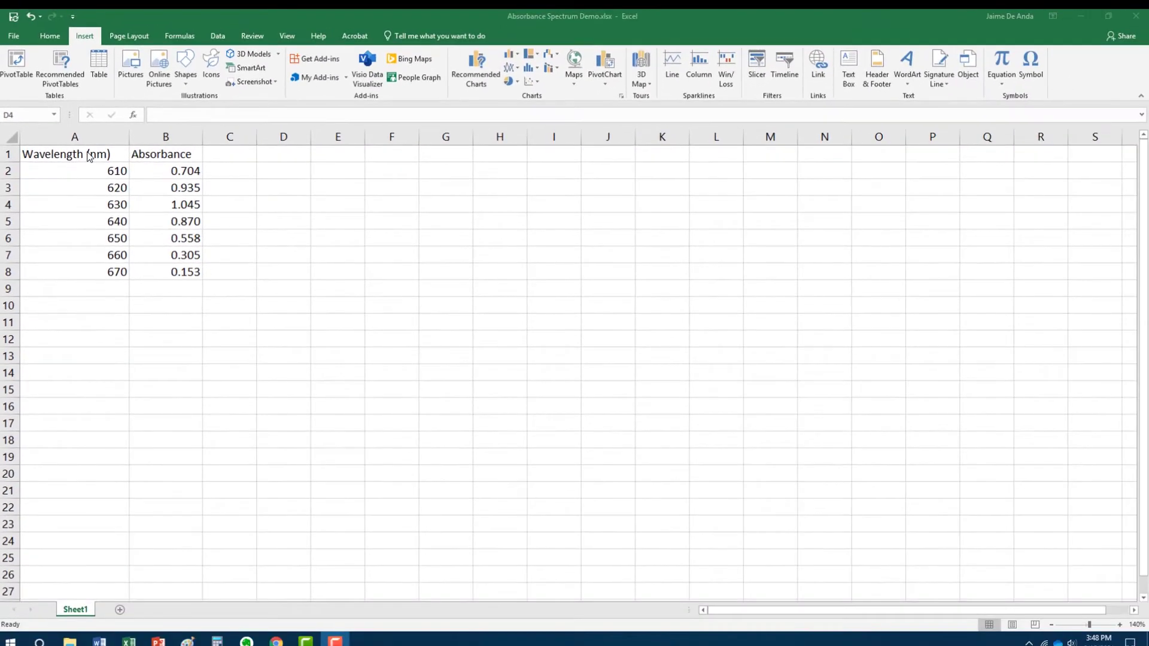
Plot the A1:B8 wavelength and absorbance data as a Scatter with Smooth Lines and Markers chart.
{"action": "key", "text": "alt+Tab"}
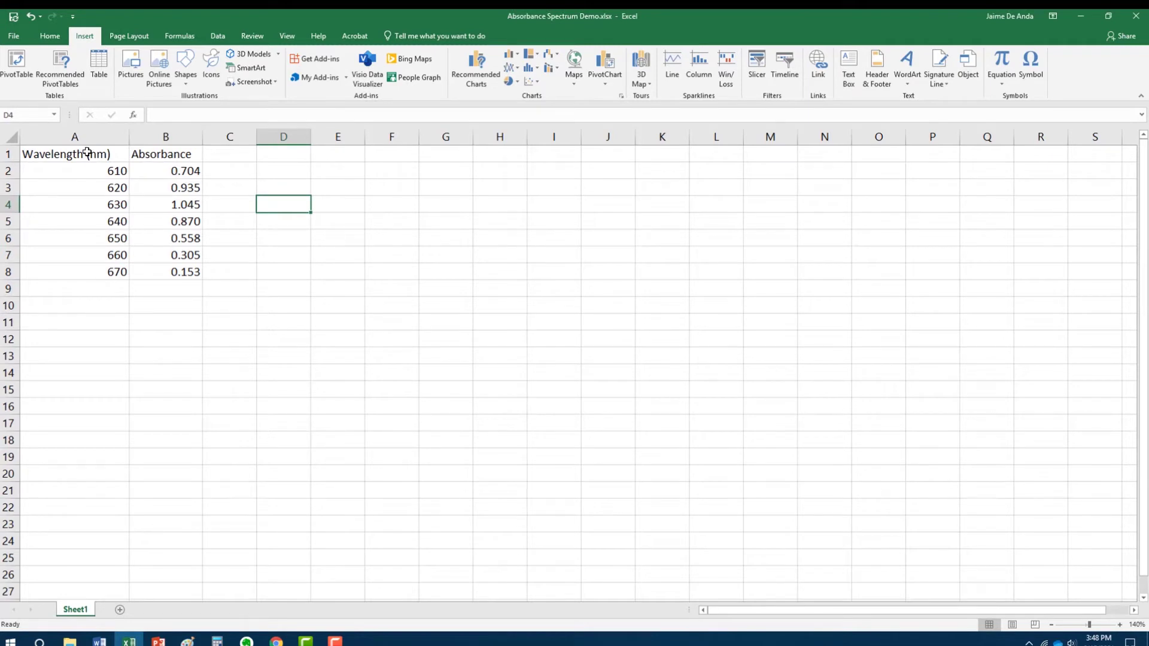
{"action": "left_click_drag", "start_coordinate": [88, 153], "coordinate": [153, 267]}
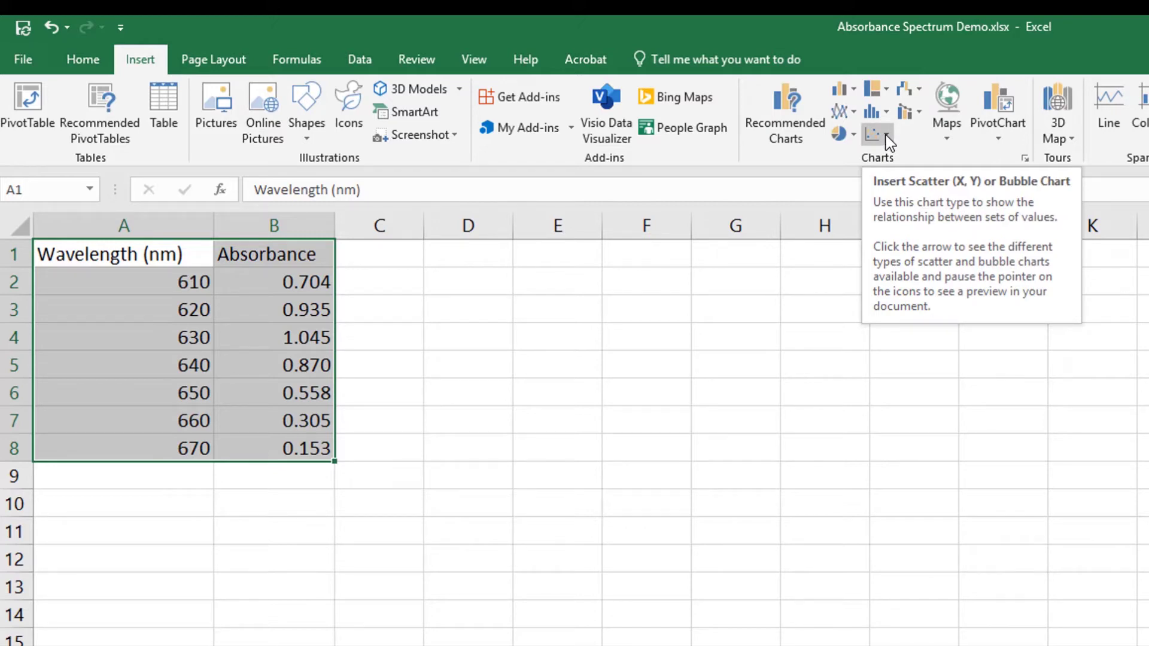
{"action": "left_click", "coordinate": [888, 138]}
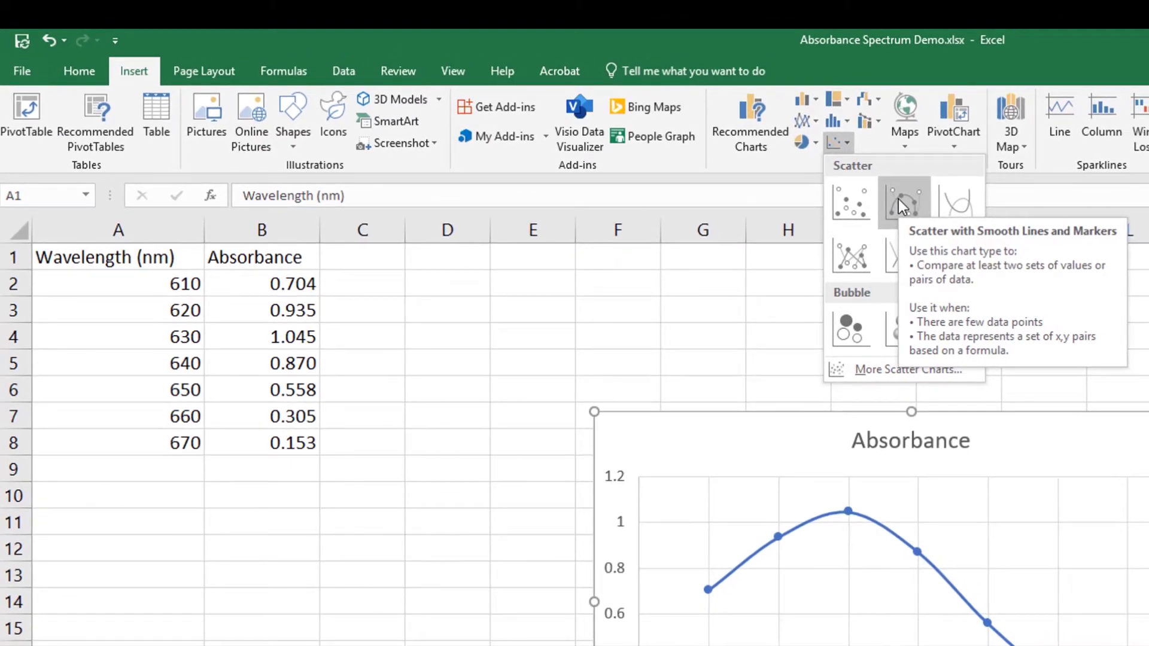
{"action": "left_click", "coordinate": [899, 198]}
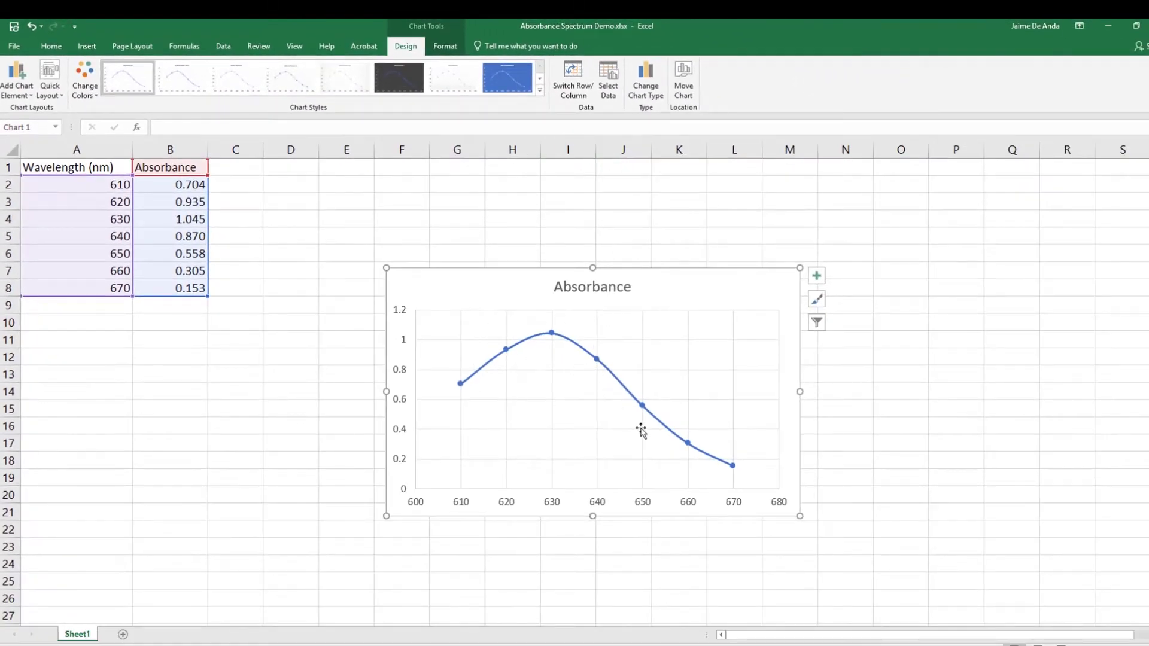
Extend the chart title to 'Absorbance Spectrum of Viridis Solution', fixing typos and capitalization.
{"action": "mouse_move", "coordinate": [647, 406]}
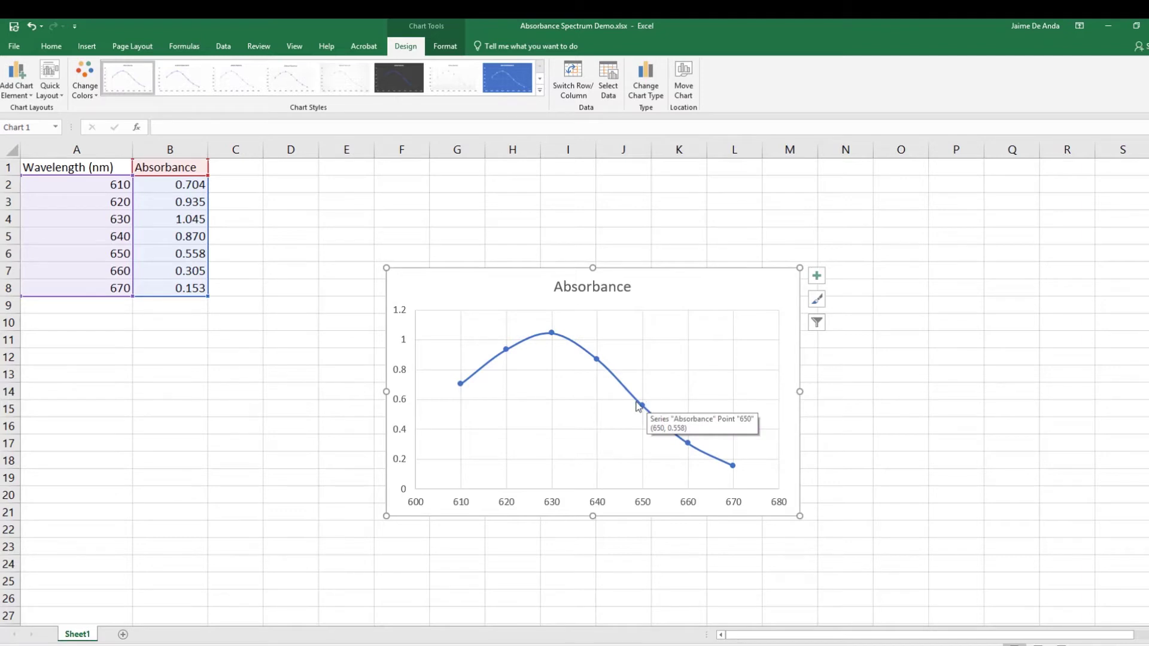
{"action": "left_click", "coordinate": [596, 288]}
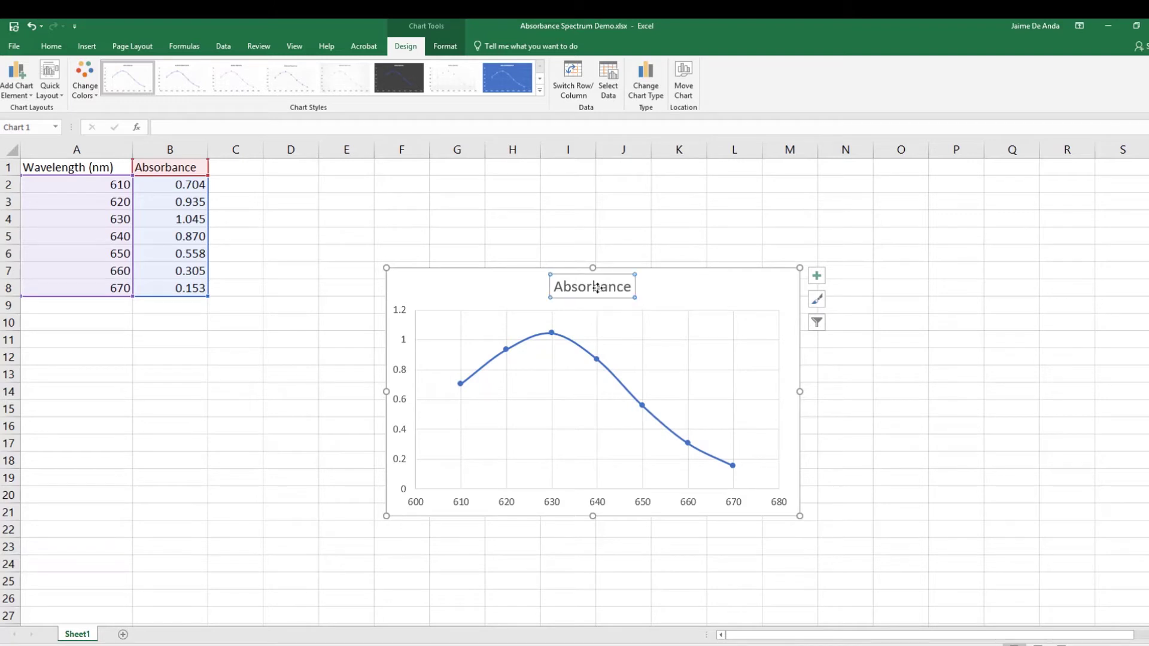
{"action": "left_click", "coordinate": [631, 288]}
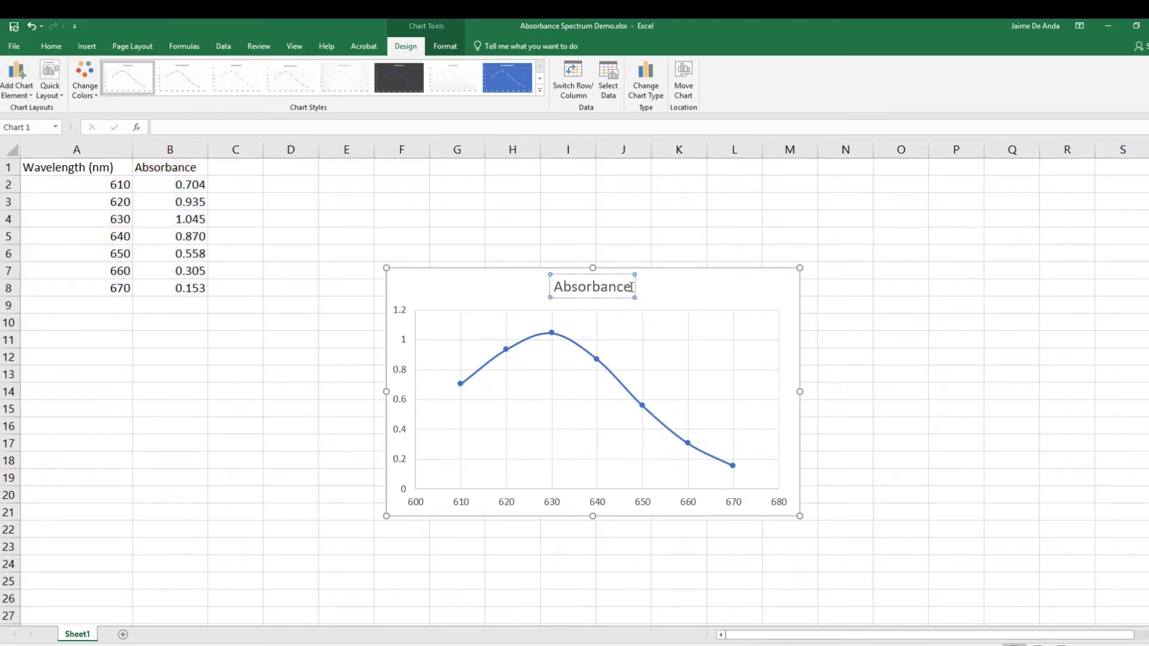
{"action": "type", "text": "Spect"}
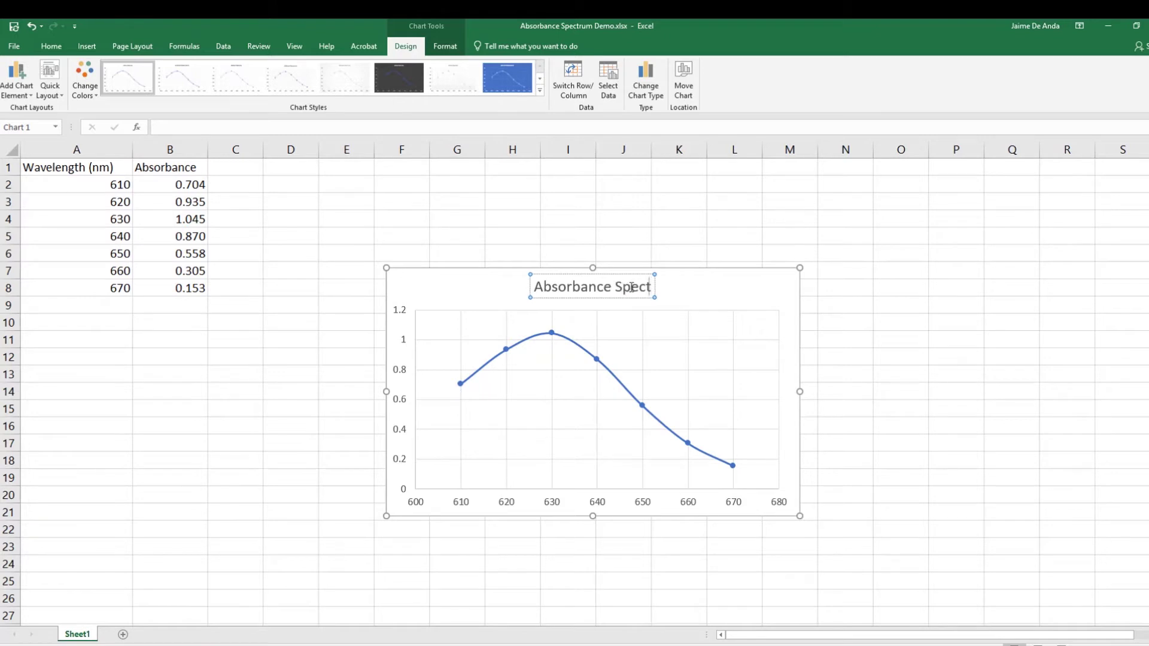
{"action": "type", "text": "rum o"}
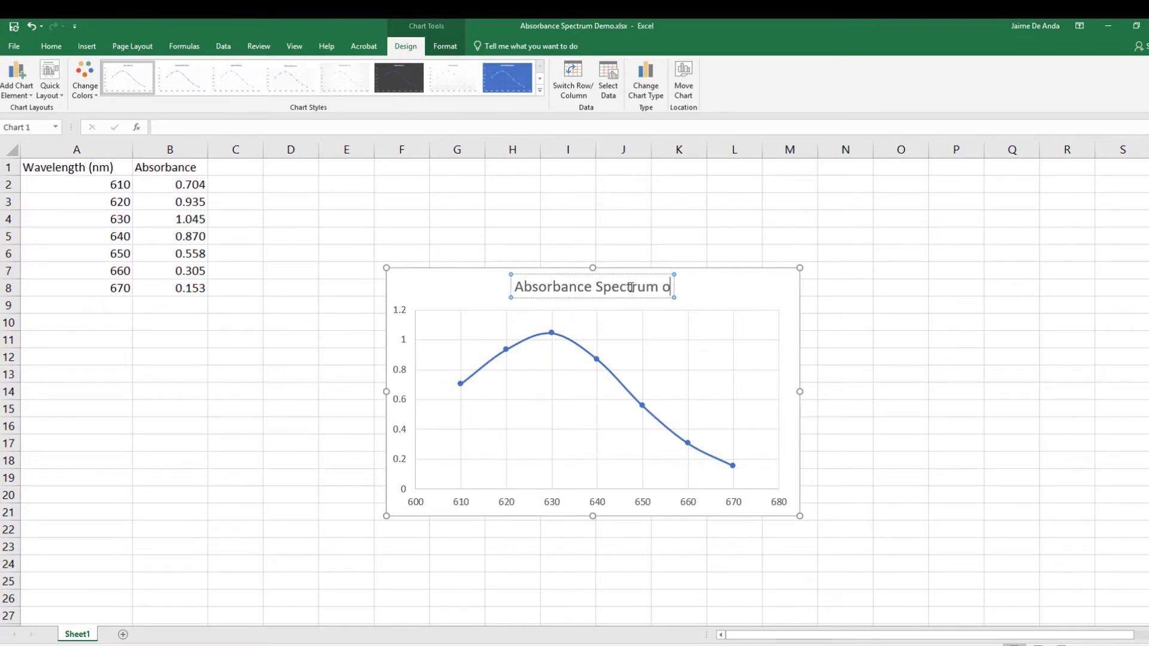
{"action": "type", "text": "f"}
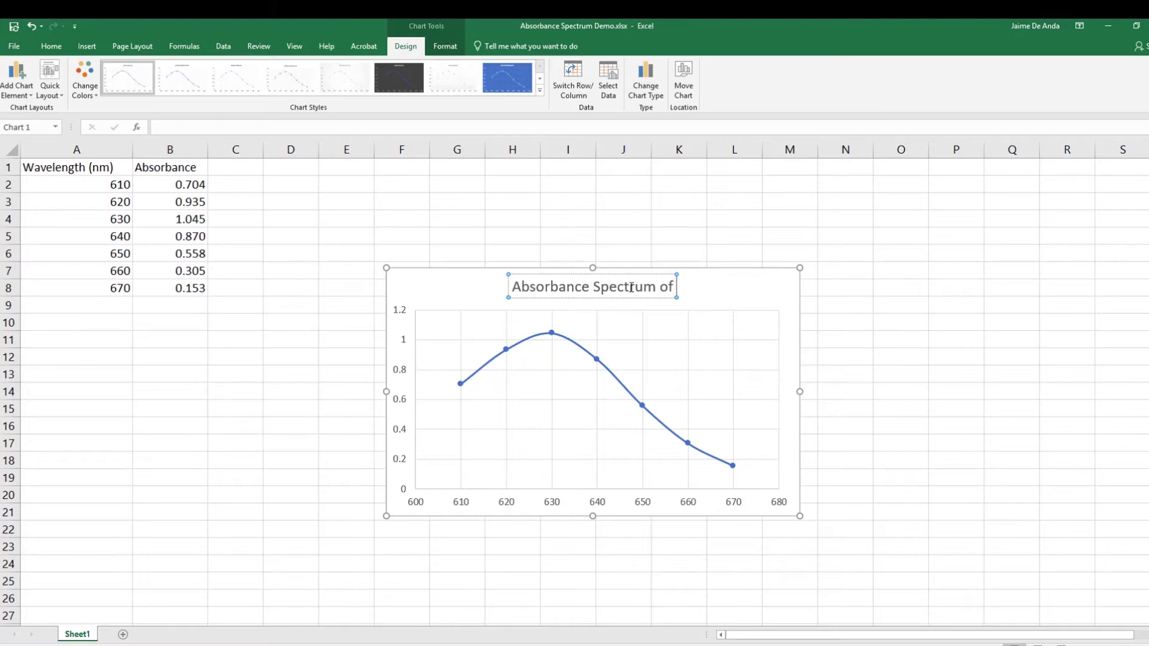
{"action": "type", "text": " viris"}
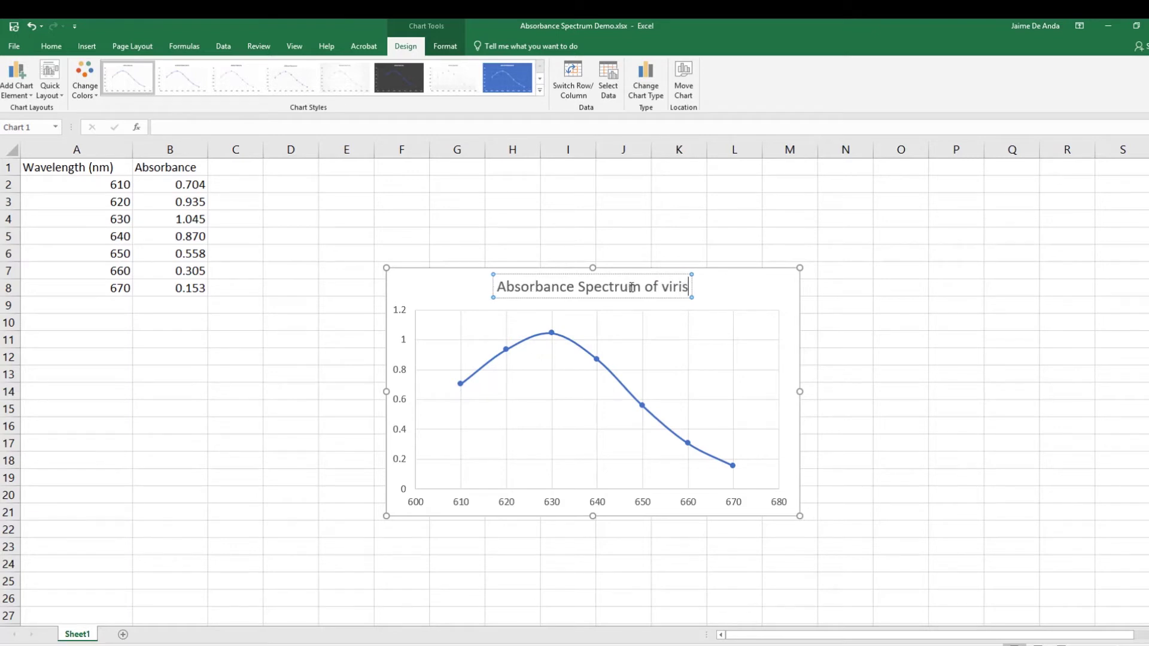
{"action": "key", "text": "BackSpace"}
{"action": "type", "text": "d"}
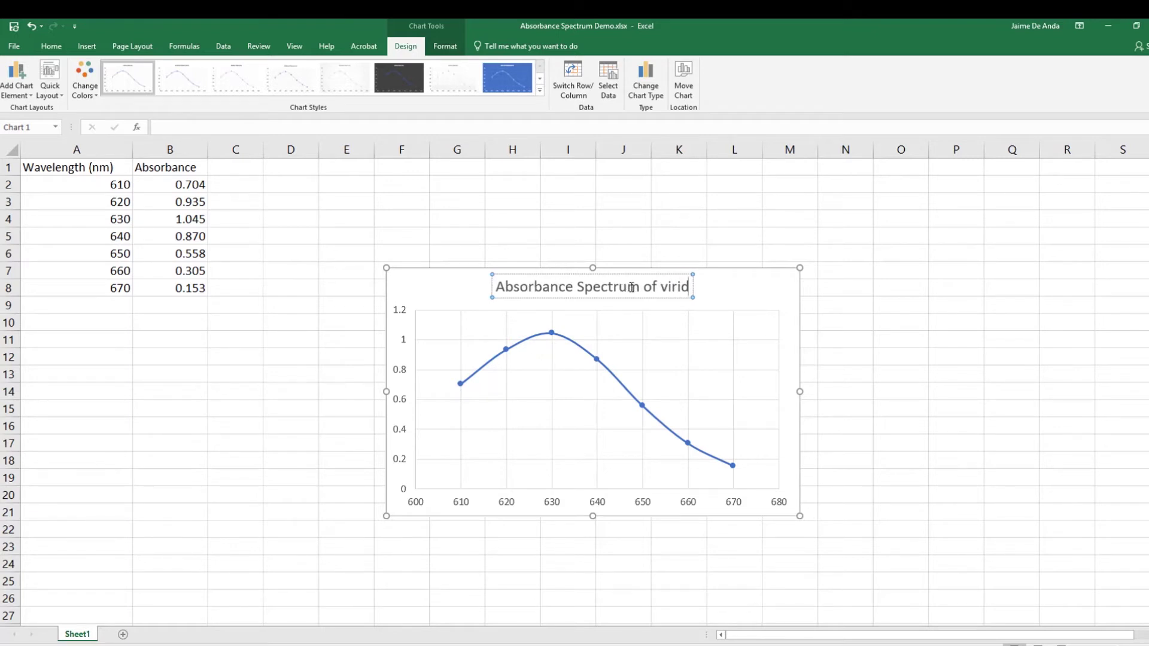
{"action": "type", "text": "is solution"}
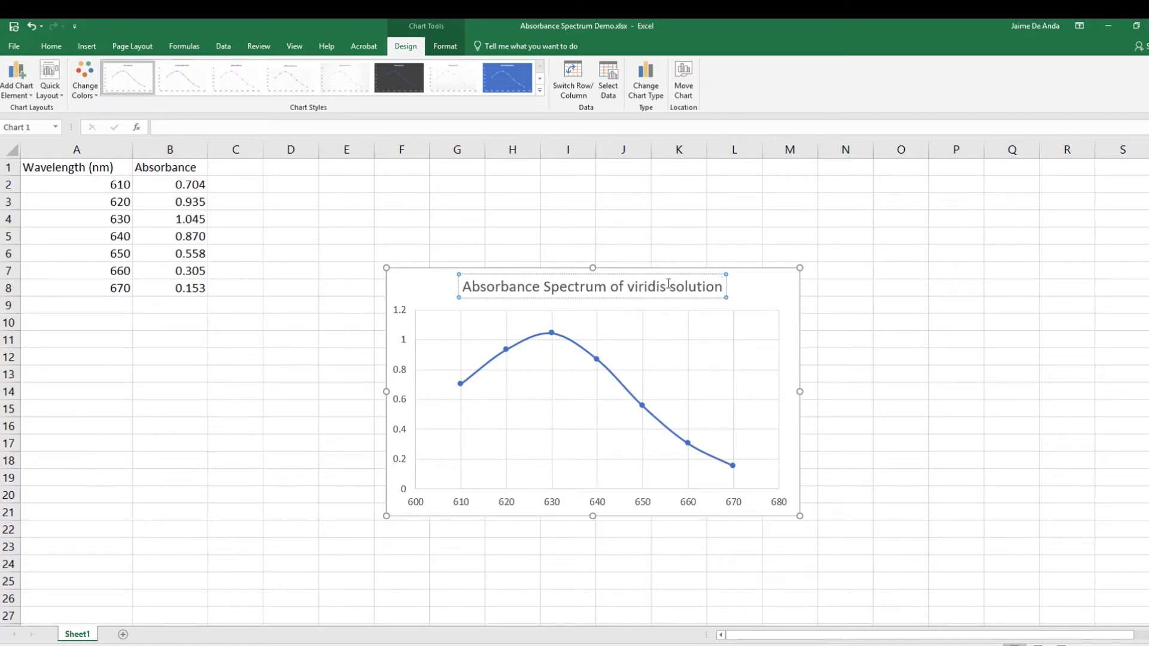
{"action": "left_click_drag", "start_coordinate": [669, 289], "coordinate": [631, 289]}
{"action": "type", "text": "S"}
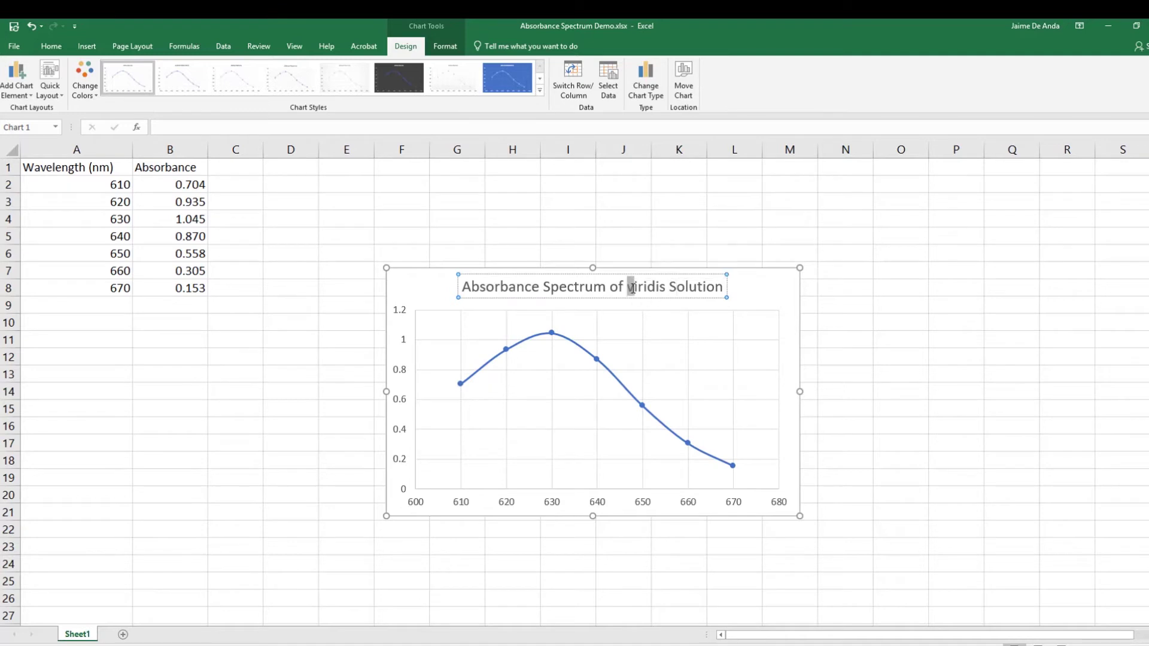
{"action": "type", "text": "V"}
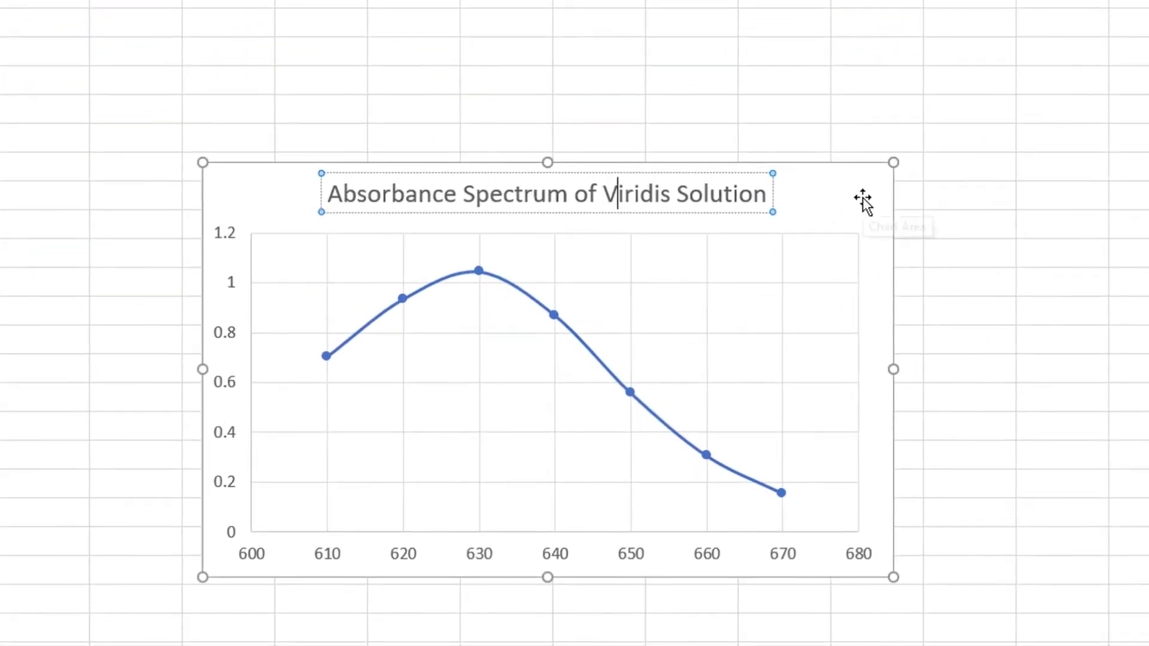
Add axis titles: 'Absorbance' on the vertical axis and 'Wavelength (nm)' on the horizontal axis.
{"action": "left_click", "coordinate": [863, 202]}
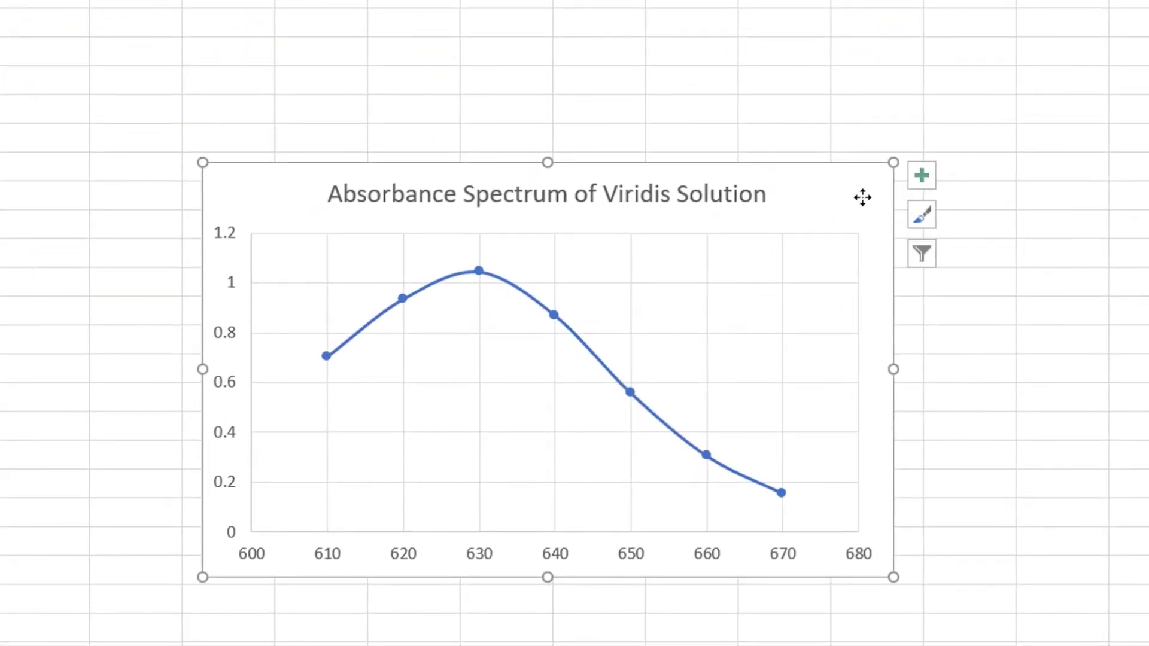
{"action": "left_click", "coordinate": [921, 177]}
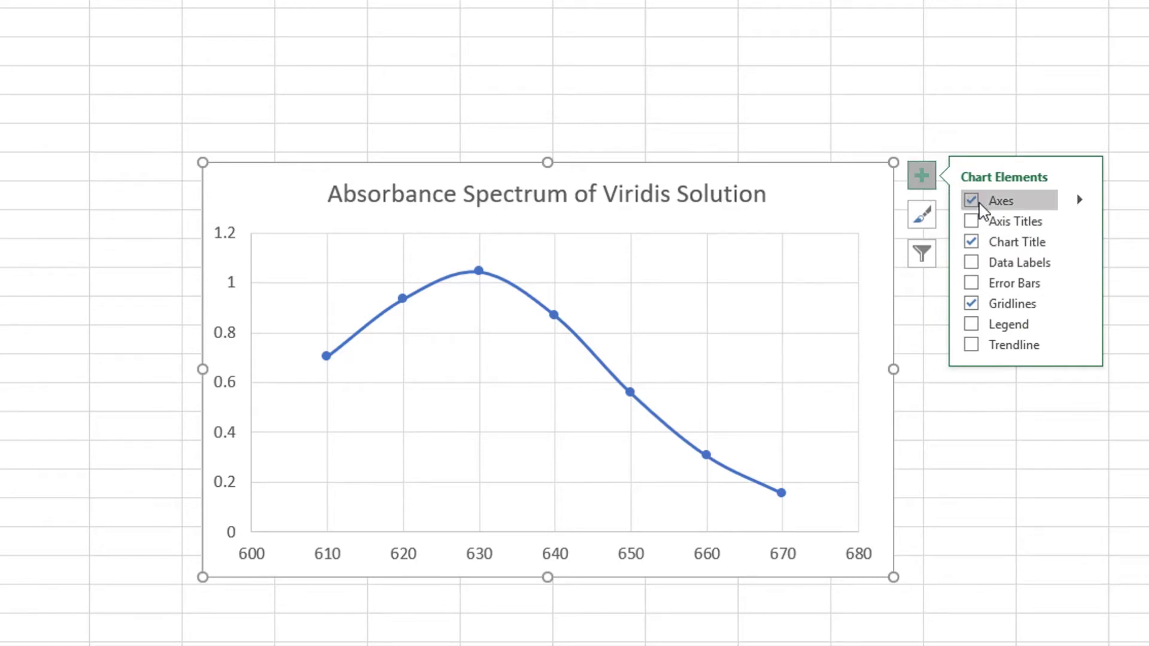
{"action": "left_click", "coordinate": [975, 222]}
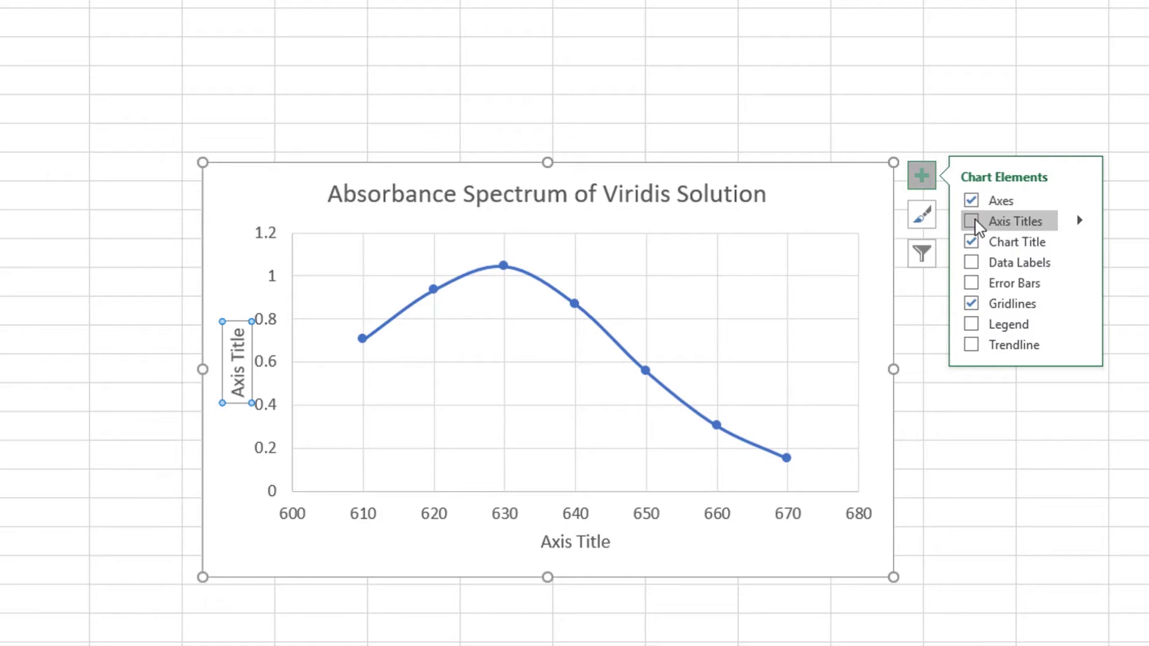
{"action": "left_click", "coordinate": [975, 223]}
{"action": "left_click", "coordinate": [238, 381]}
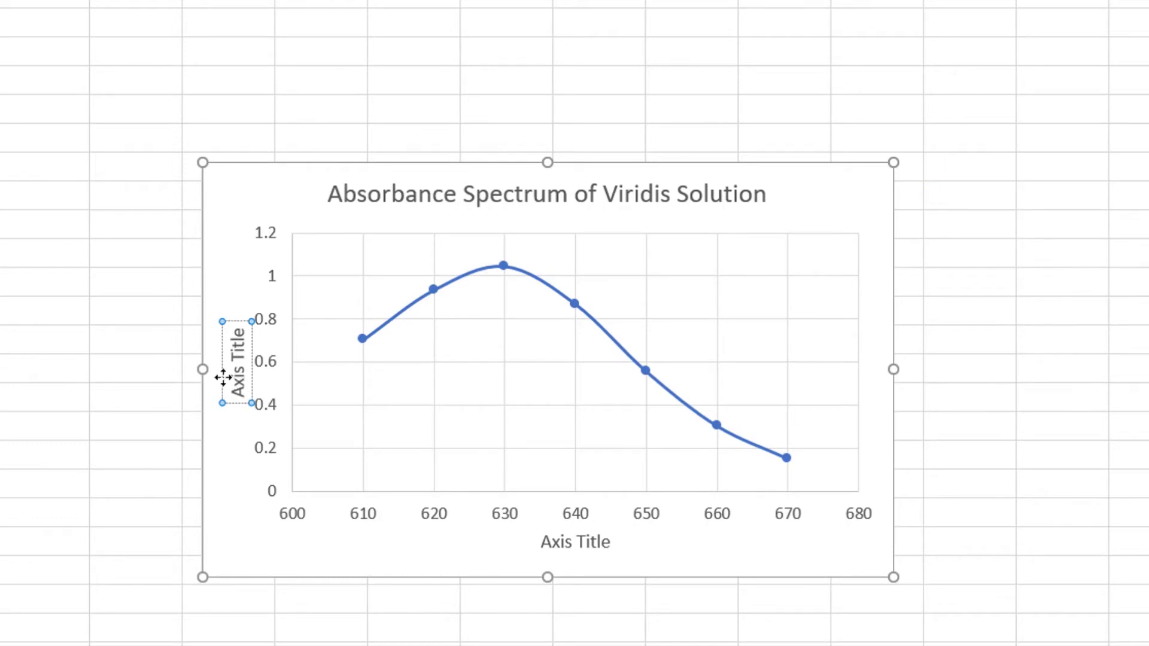
{"action": "left_click", "coordinate": [224, 377]}
{"action": "key", "text": "ctrl+a"}
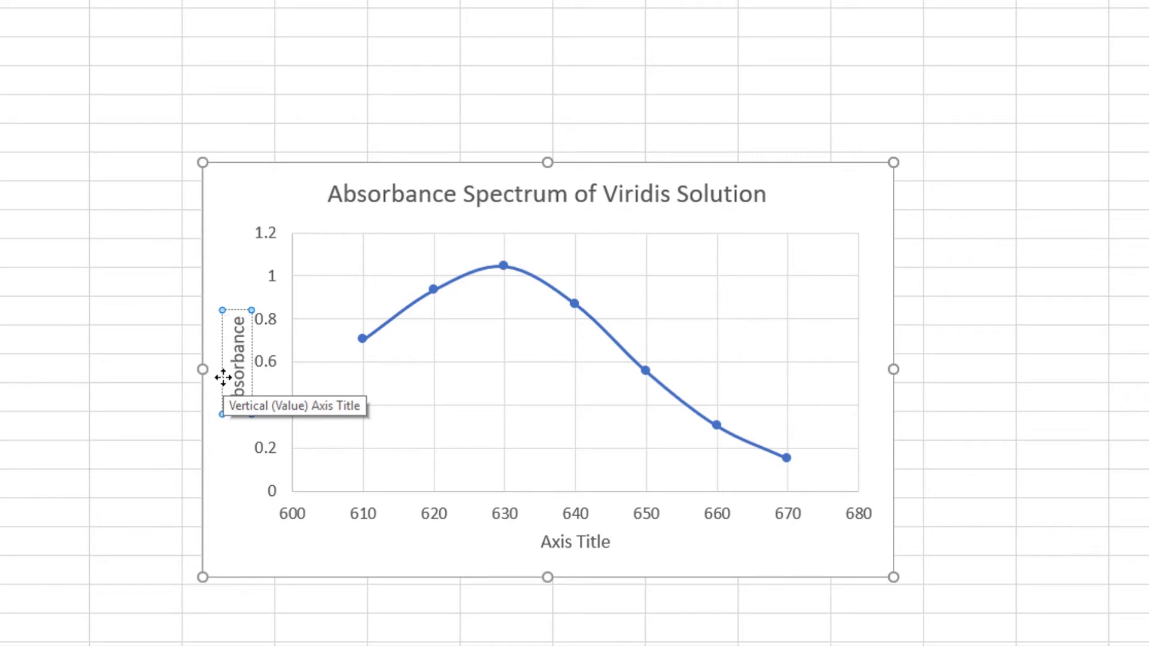
{"action": "left_click", "coordinate": [553, 543]}
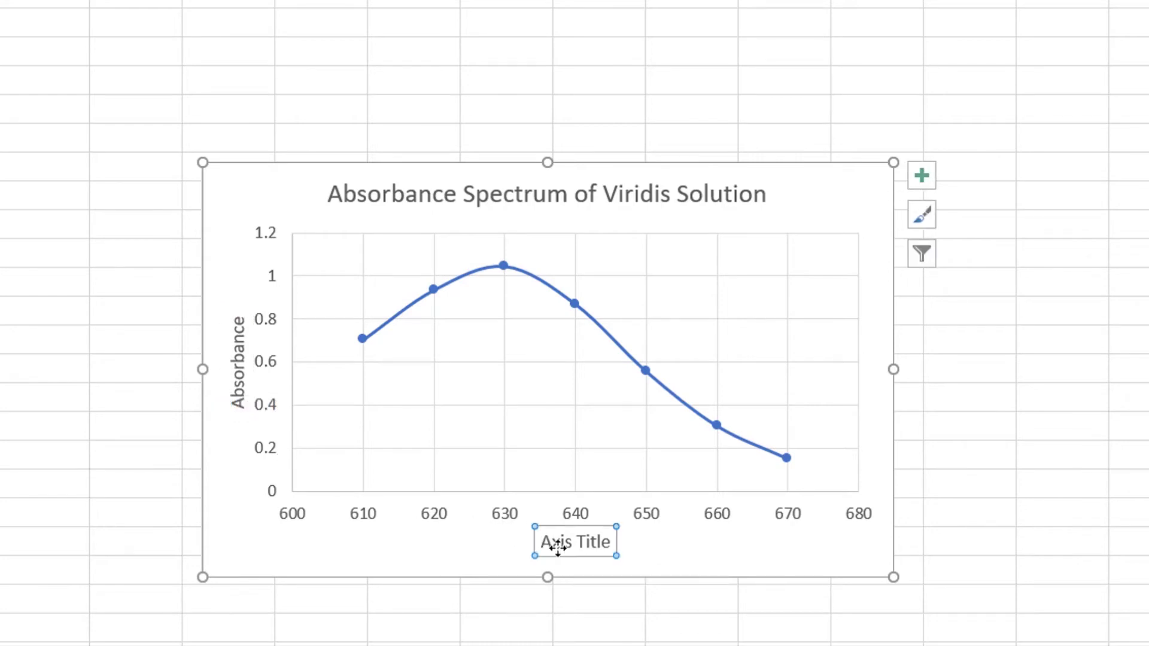
{"action": "left_click_drag", "start_coordinate": [543, 542], "coordinate": [603, 551]}
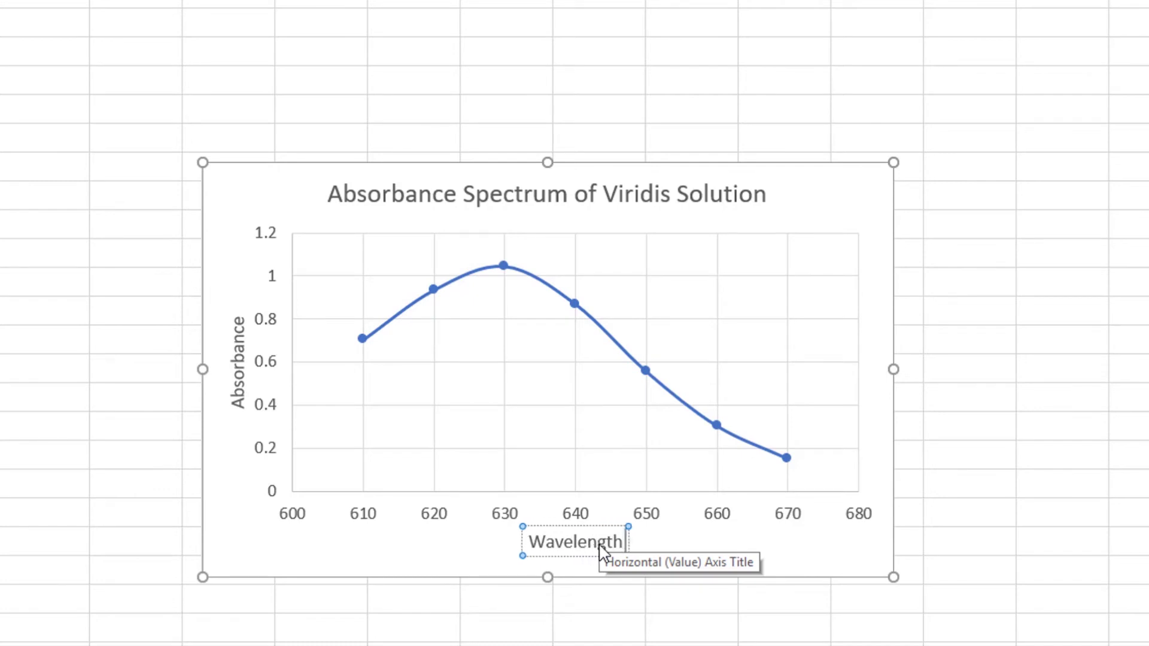
{"action": "type", "text": "nm)"}
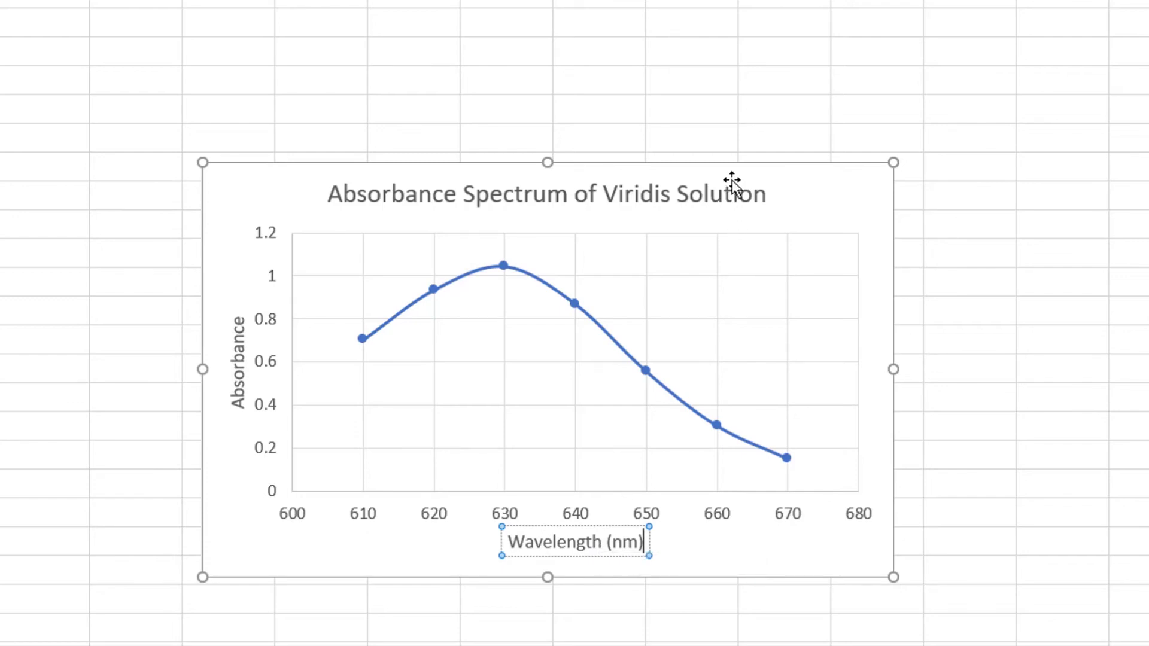
Move the chart up and left so it sits beside the columns A–B data table.
{"action": "left_click", "coordinate": [731, 183]}
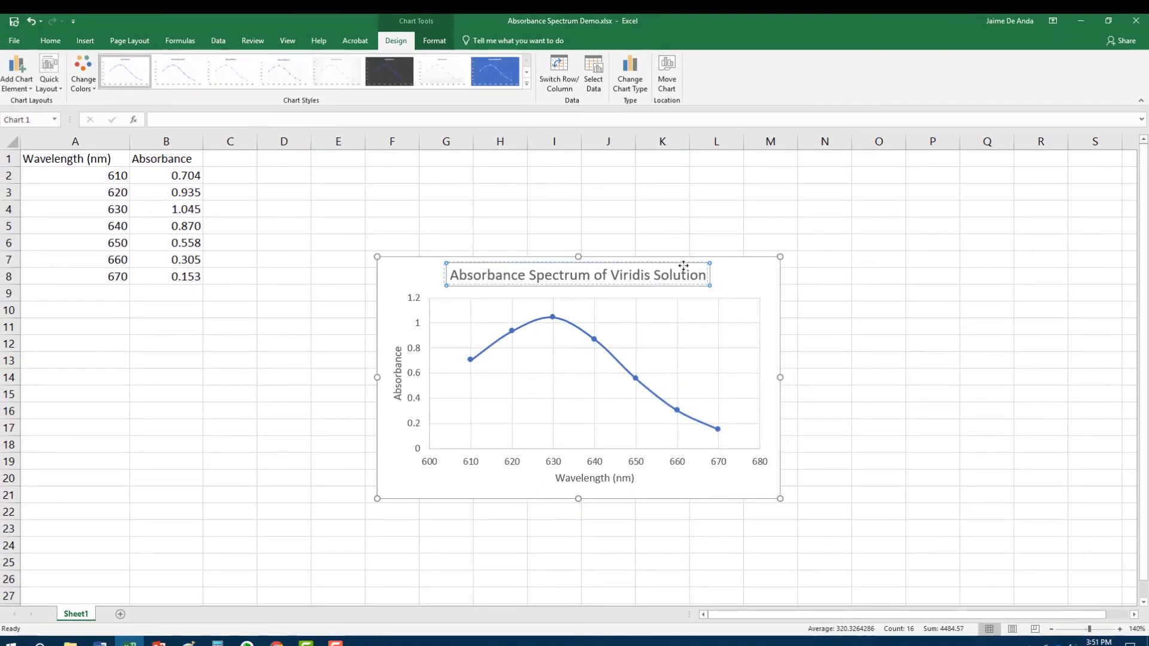
{"action": "left_click_drag", "start_coordinate": [761, 268], "coordinate": [636, 179]}
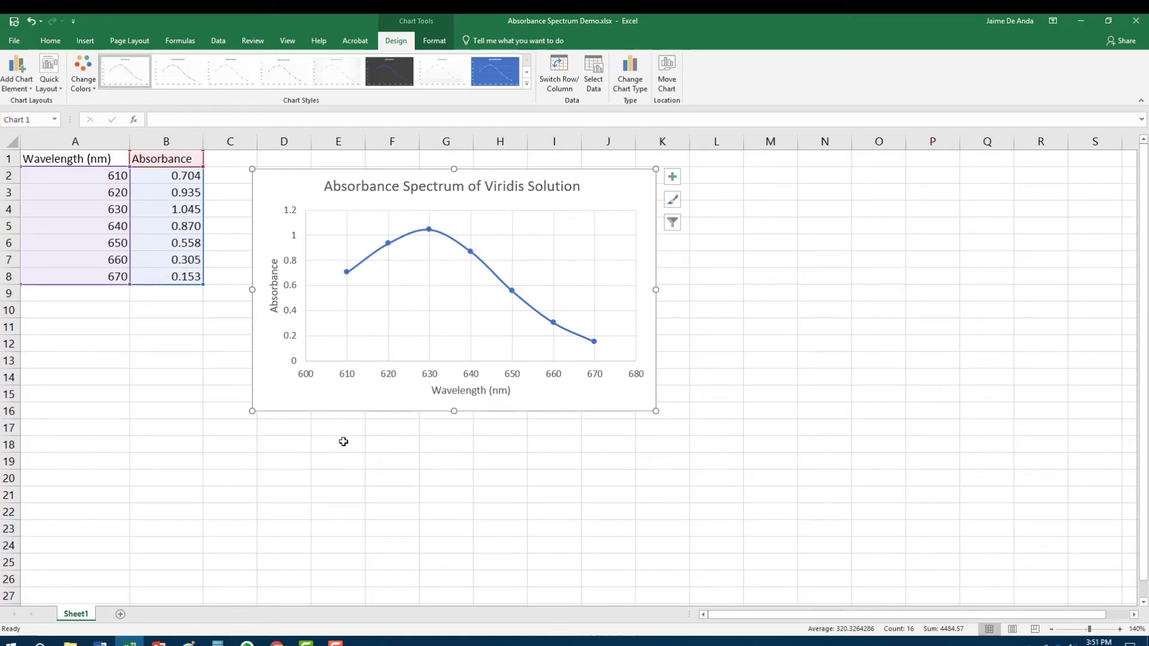
{"action": "left_click", "coordinate": [440, 295]}
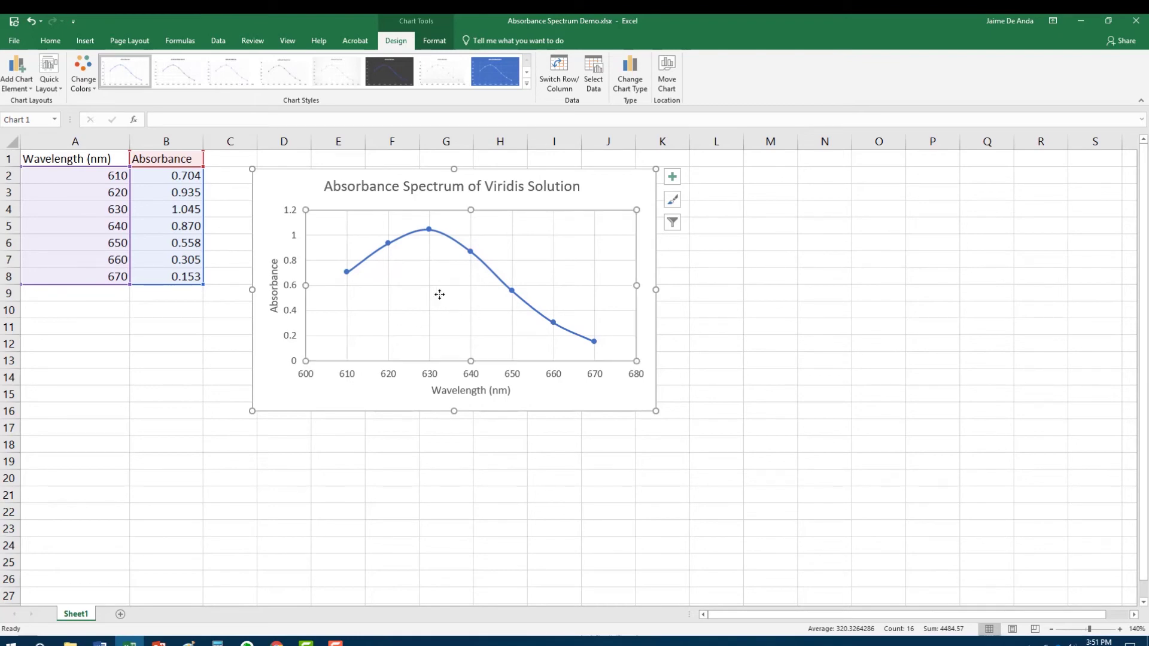
{"action": "left_click", "coordinate": [391, 389]}
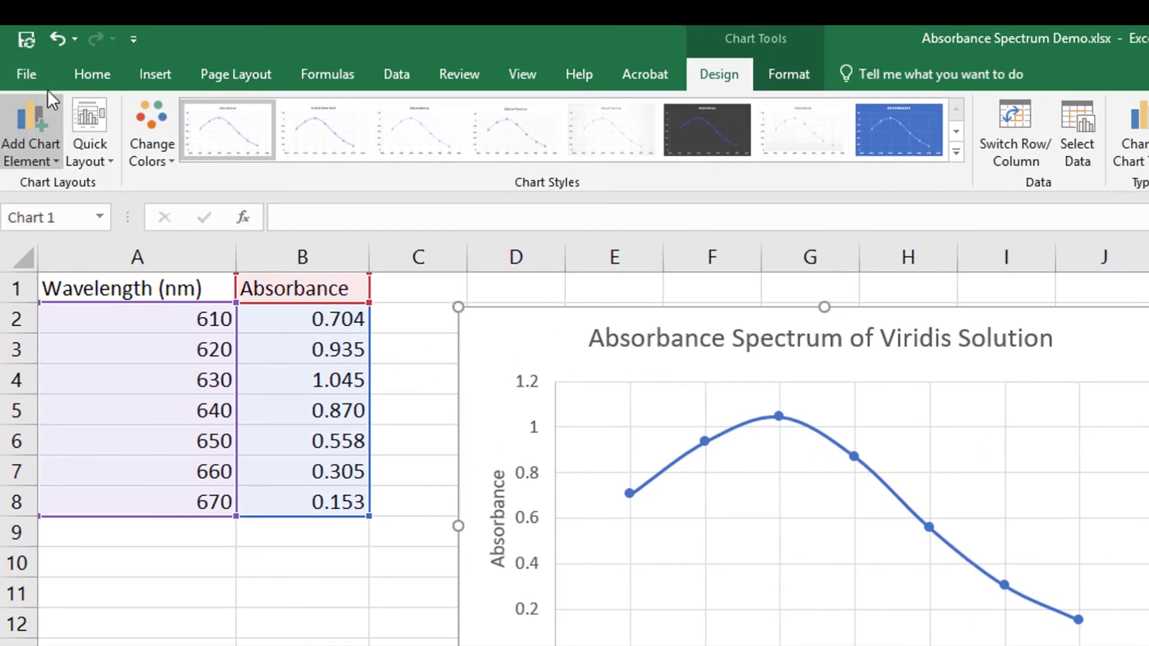
Show the print preview of the selected chart from the File menu.
{"action": "left_click", "coordinate": [38, 79]}
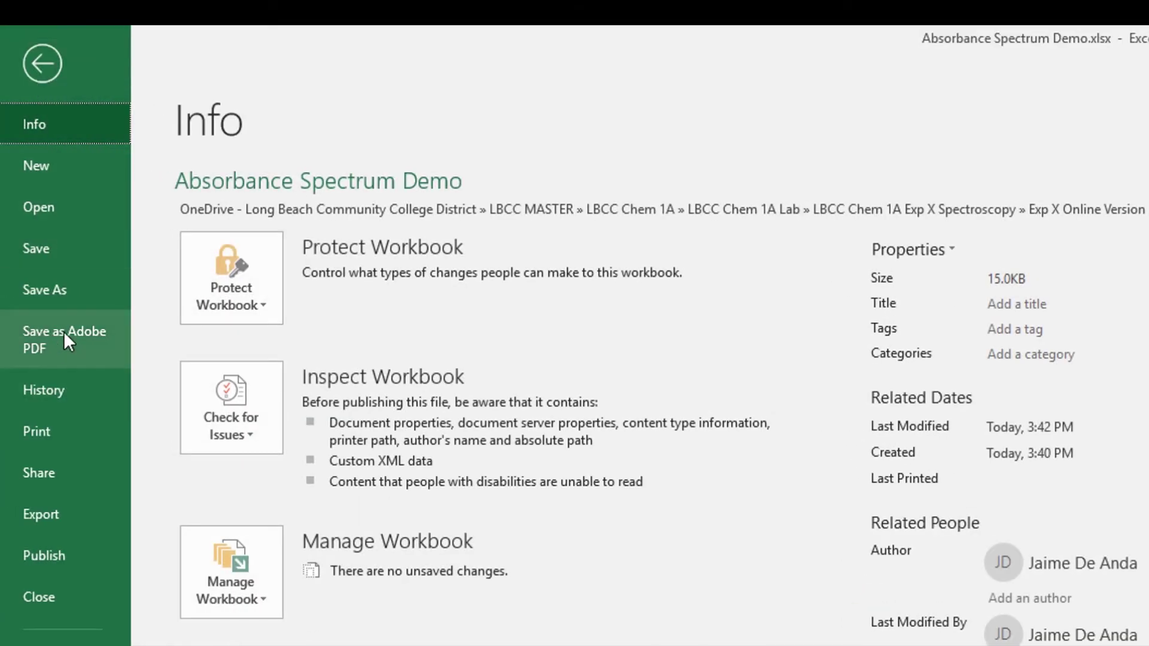
{"action": "left_click", "coordinate": [45, 429]}
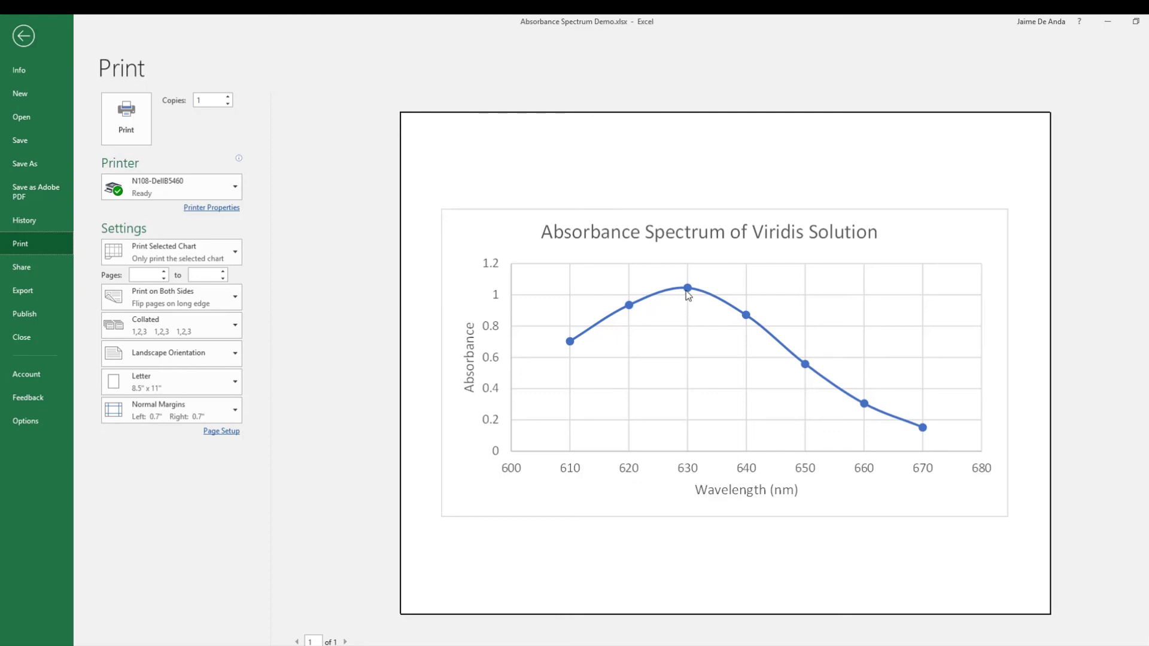
Leave the print preview and return to the worksheet.
{"action": "left_click", "coordinate": [20, 39]}
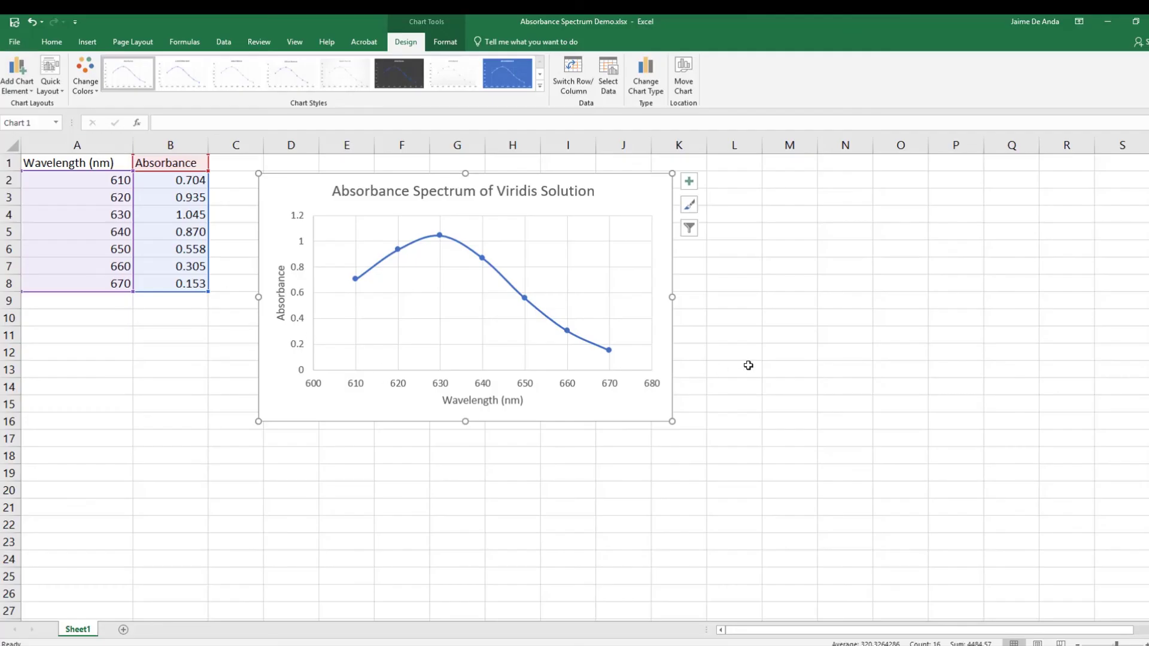